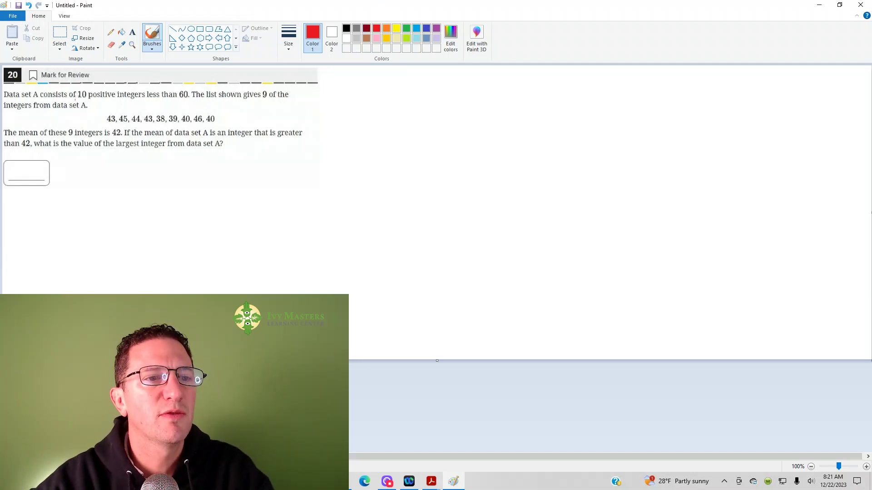
Underline in red the integers-under-60 count, the nine listed integers, the mean-42 conditions and the largest-integer question
left_click_drag(74, 99, 85, 100)
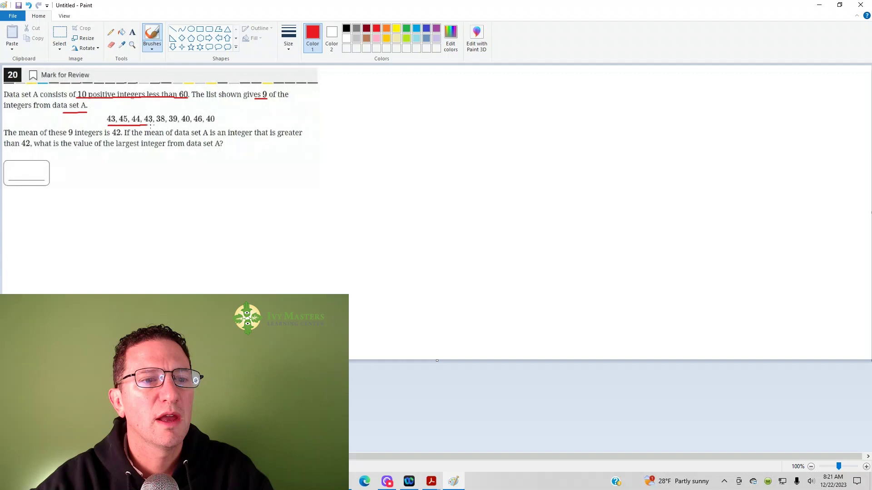
left_click_drag(147, 125, 212, 124)
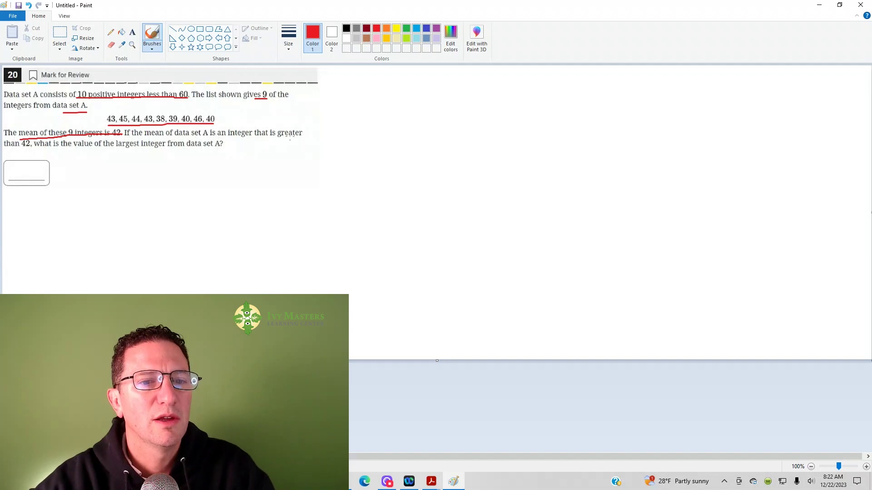
left_click_drag(231, 142, 293, 142)
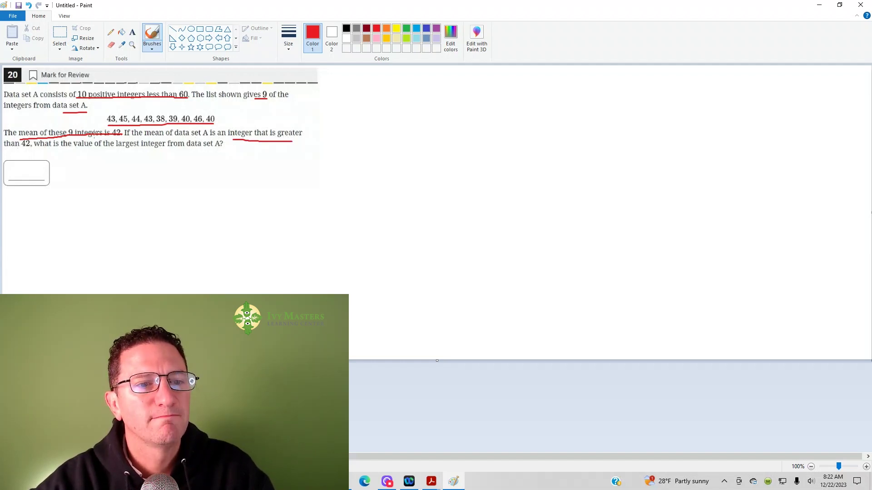
left_click_drag(124, 139, 222, 138)
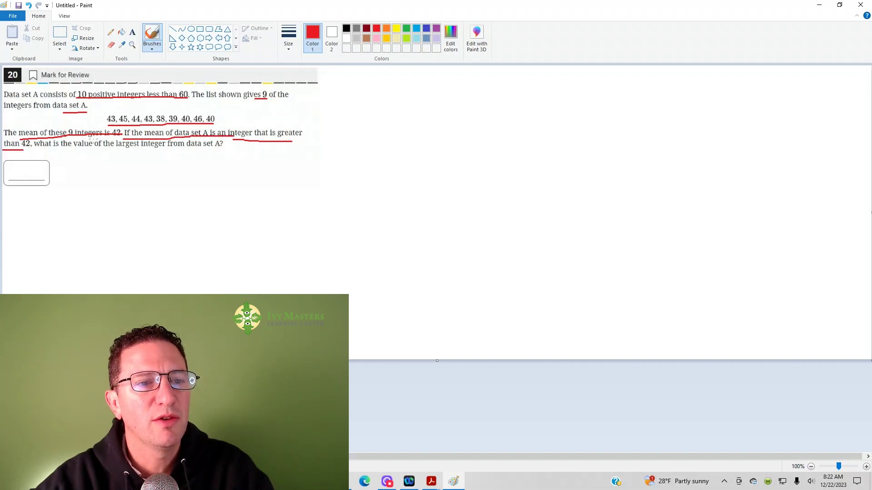
left_click_drag(116, 152, 224, 149)
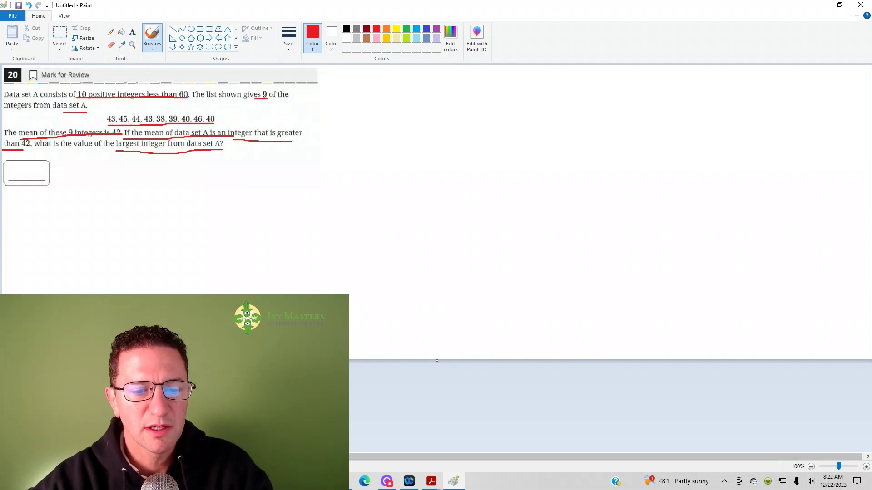
In Desmos, highlight the nine-integer mean expression and the mean-43 equation, pointing out its vertical line near 52
left_click(387, 482)
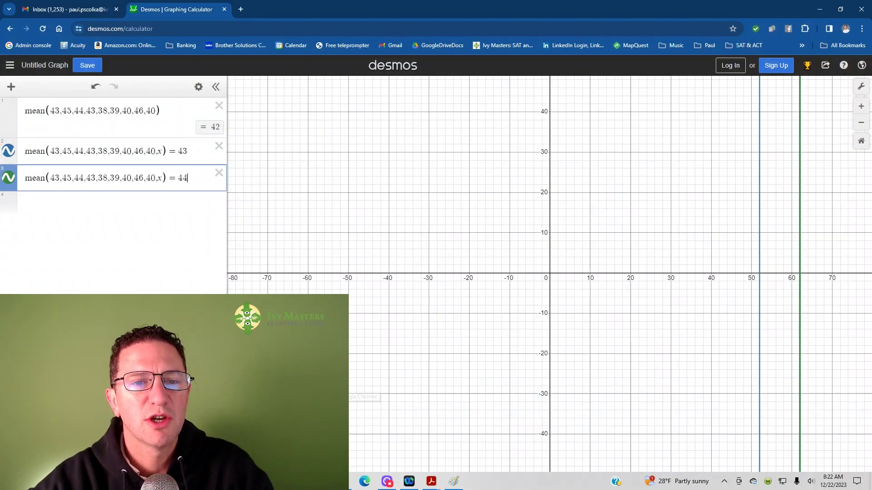
double_click(102, 110)
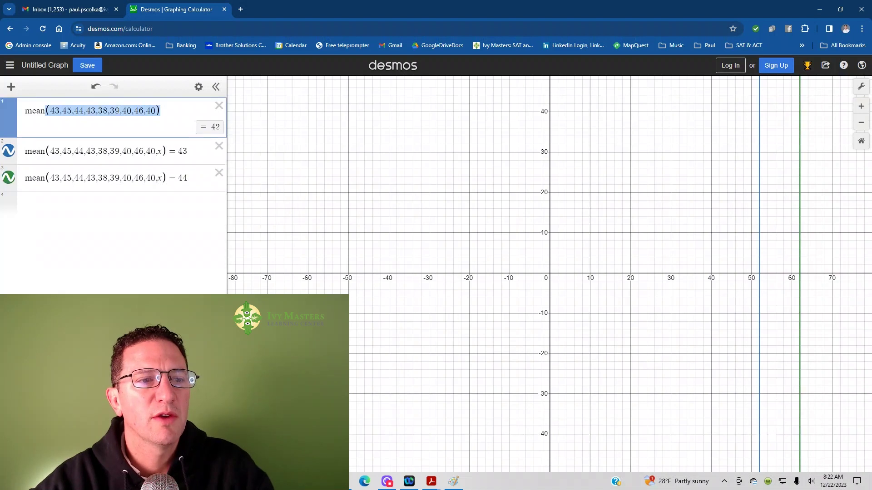
key("shift+Left")
key("shift+Left")
key("shift+Left")
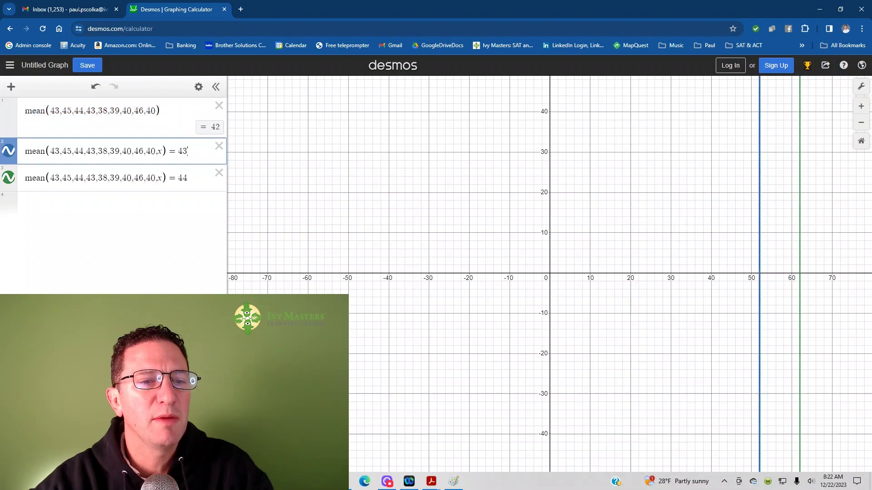
left_click_drag(188, 151, 47, 152)
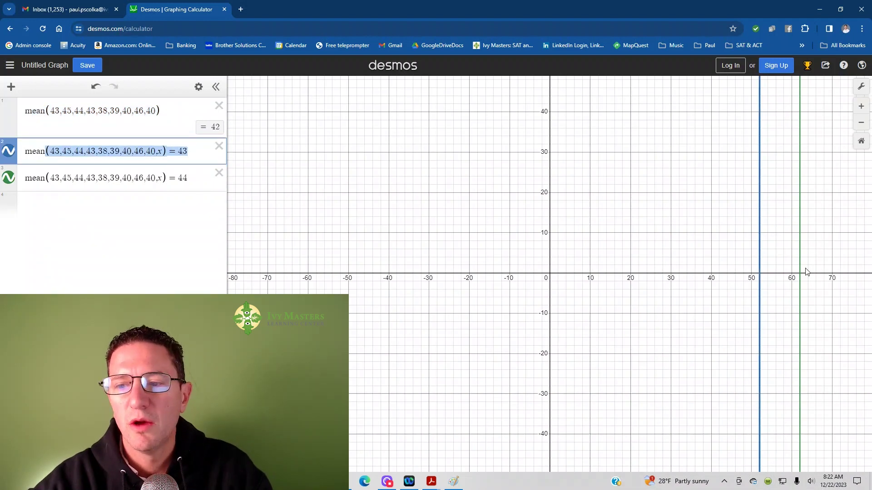
left_click(761, 276)
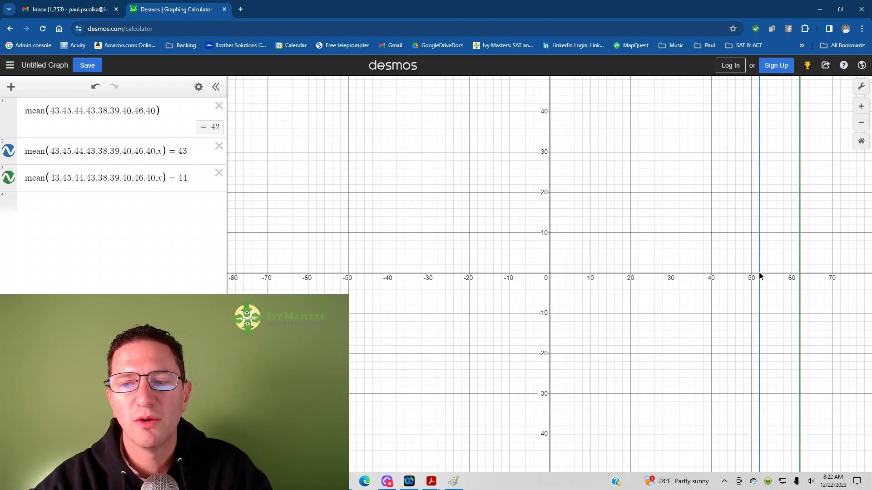
Highlight the mean-44 equation, then glance back at the Paint question and return to Desmos
left_click(190, 179)
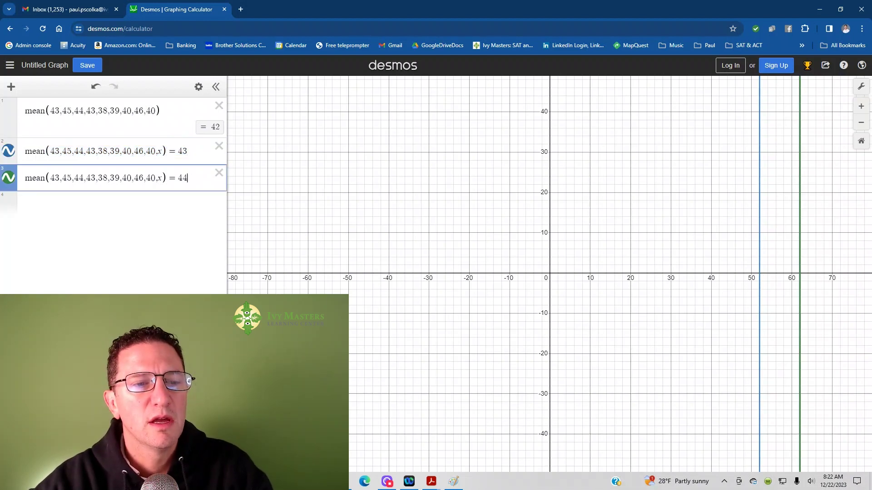
key("shift+Home")
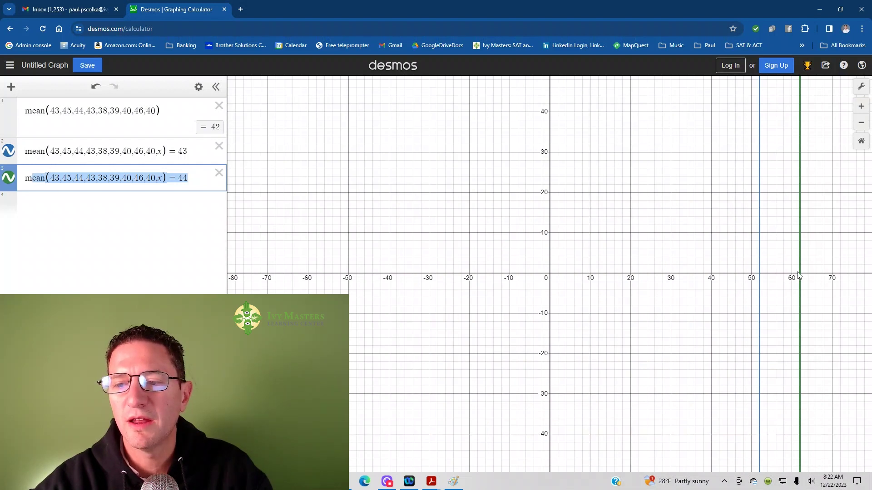
left_click(800, 277)
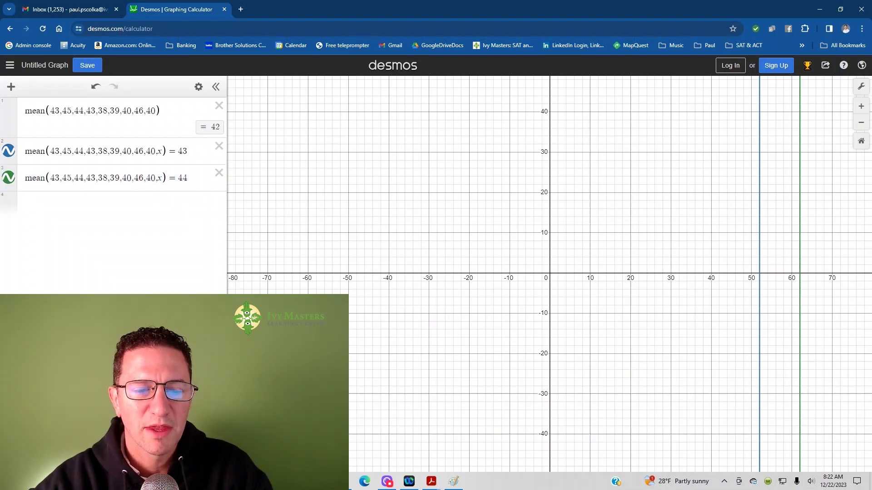
left_click(453, 481)
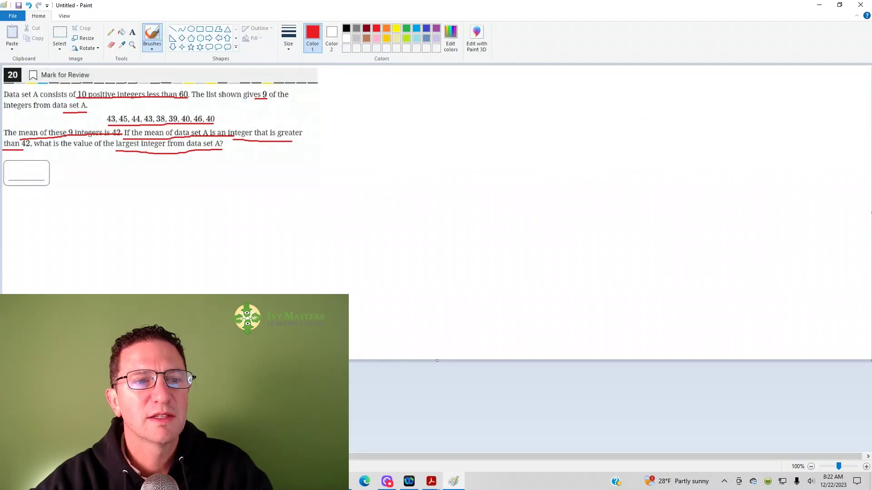
key("alt+Tab")
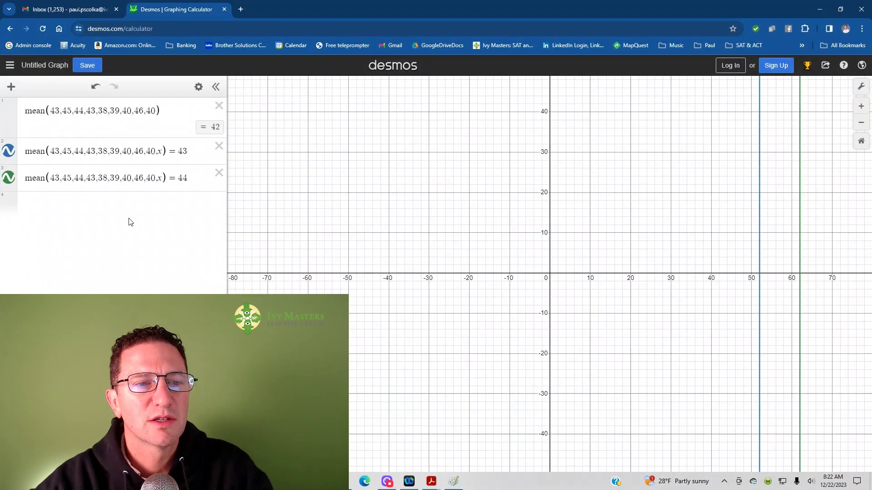
Highlight and then deselect the mean-43 equation, then return to the underlined question in Paint
left_click_drag(187, 151, 27, 151)
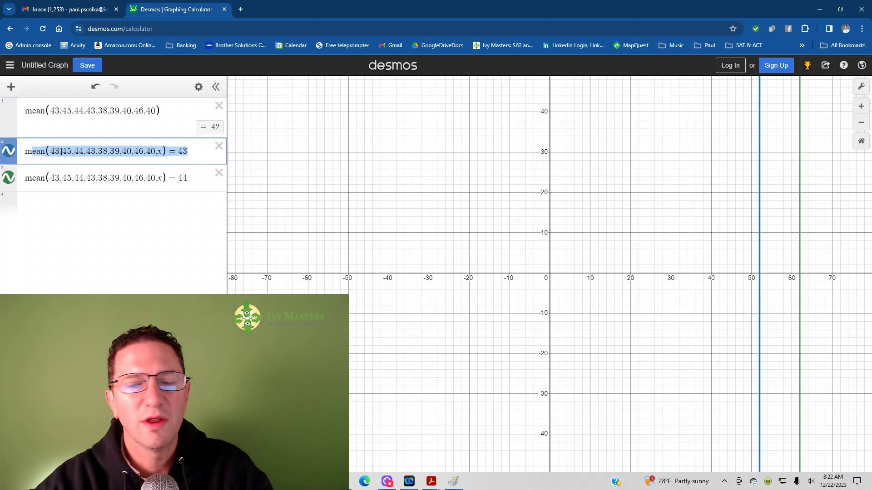
left_click(761, 276)
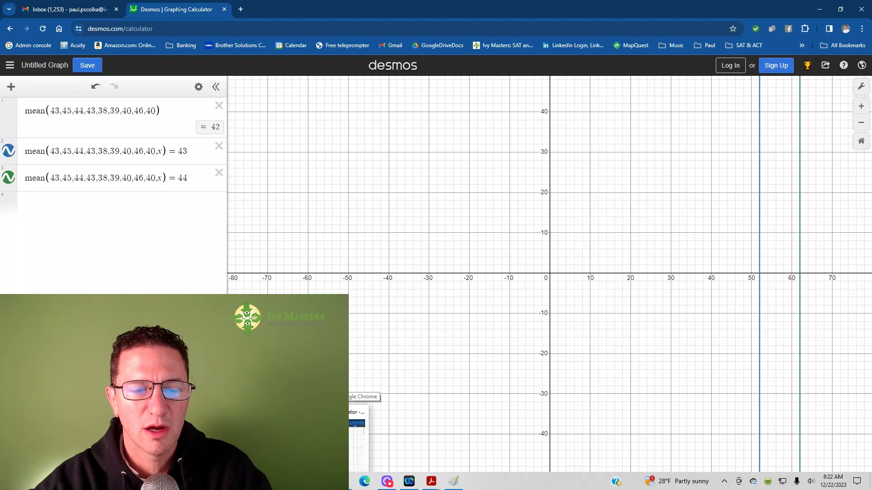
left_click(357, 422)
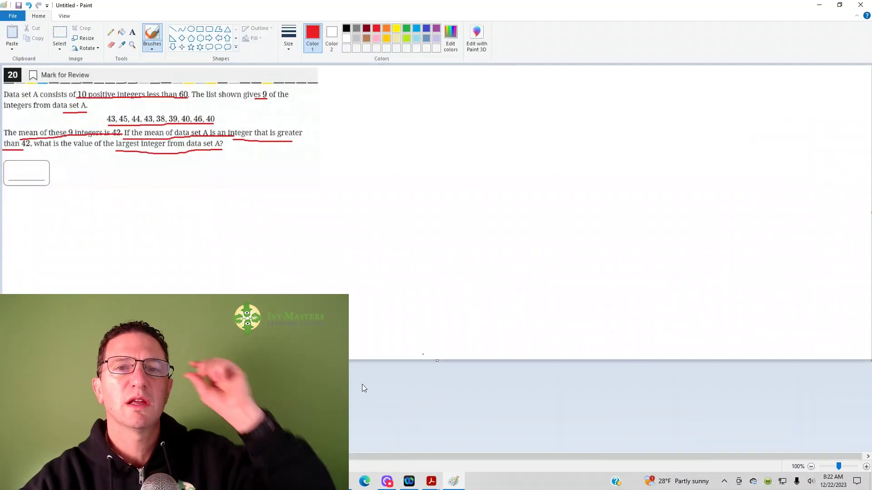